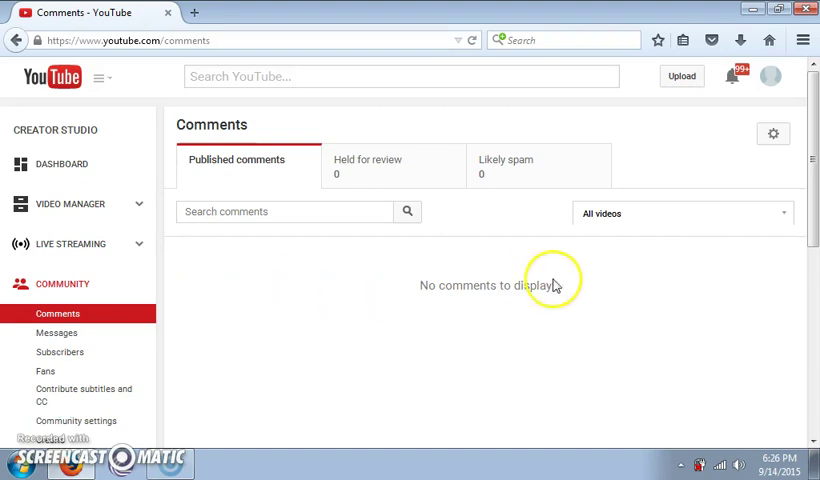
- Open the Community Messages page, which shows no messages, no filtered messages and no spam
click(71, 338)
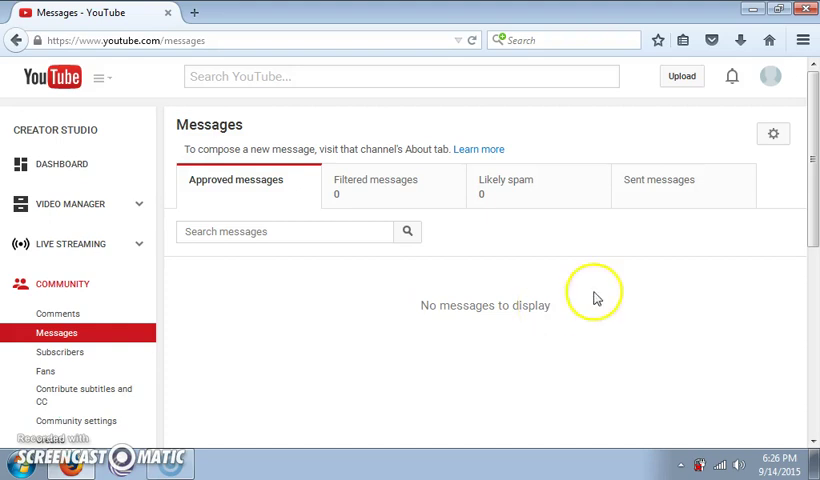
mouse_move(811, 161)
mouse_down()
mouse_move(815, 185)
mouse_move(813, 135)
mouse_move(813, 172)
mouse_up()
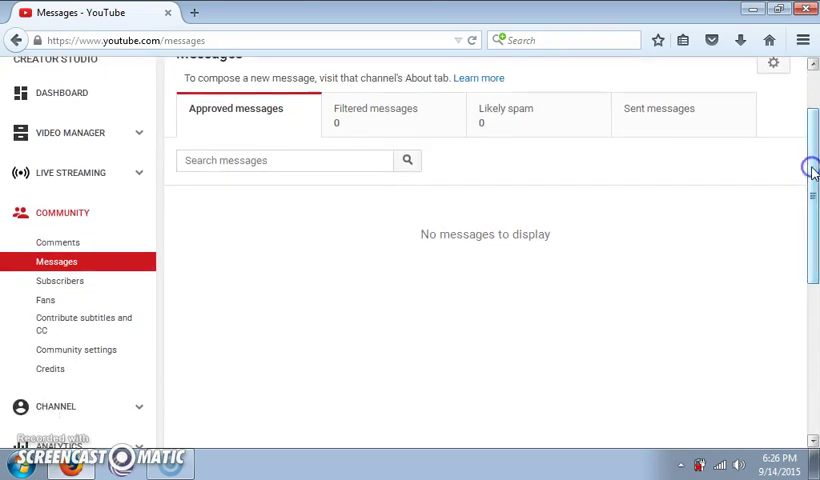
drag(813, 172, 343, 216)
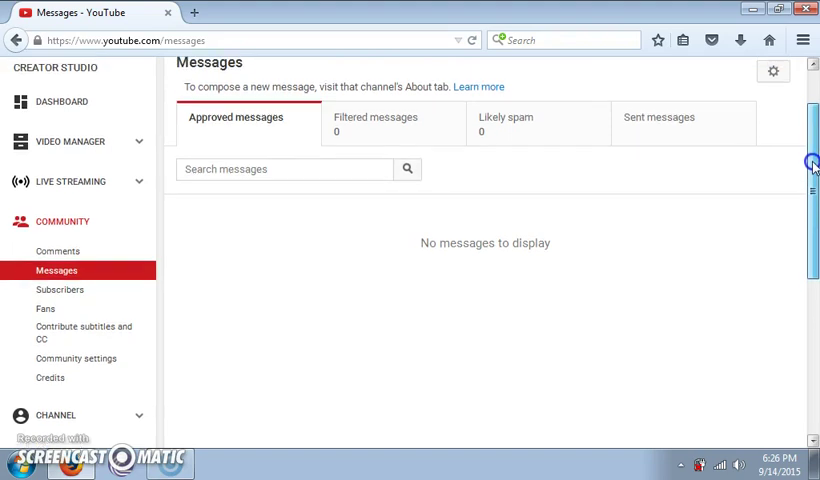
- Return to Community Comments: no published or held comments, 4776 likely spam
click(84, 252)
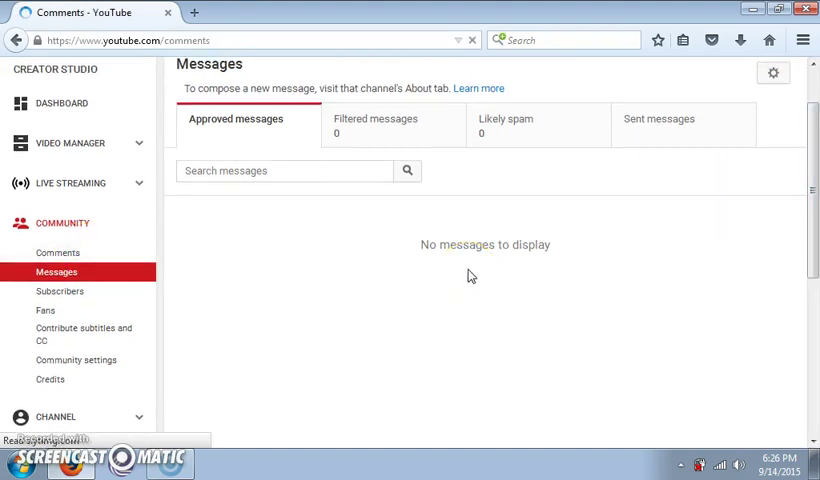
mouse_move(470, 275)
mouse_down()
mouse_move(814, 181)
mouse_move(814, 218)
mouse_up()
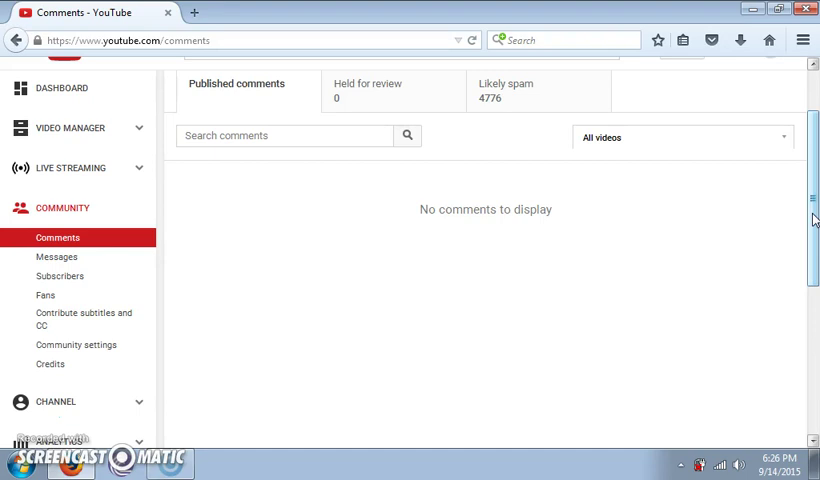
drag(815, 220, 815, 183)
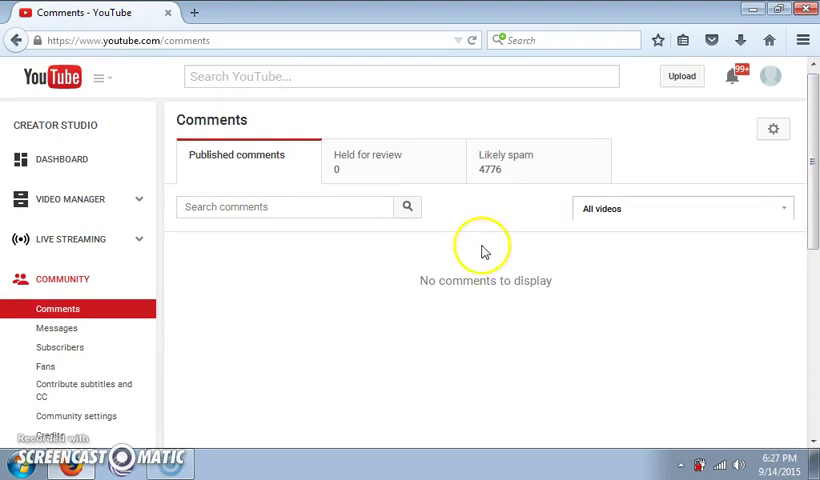
click(27, 424)
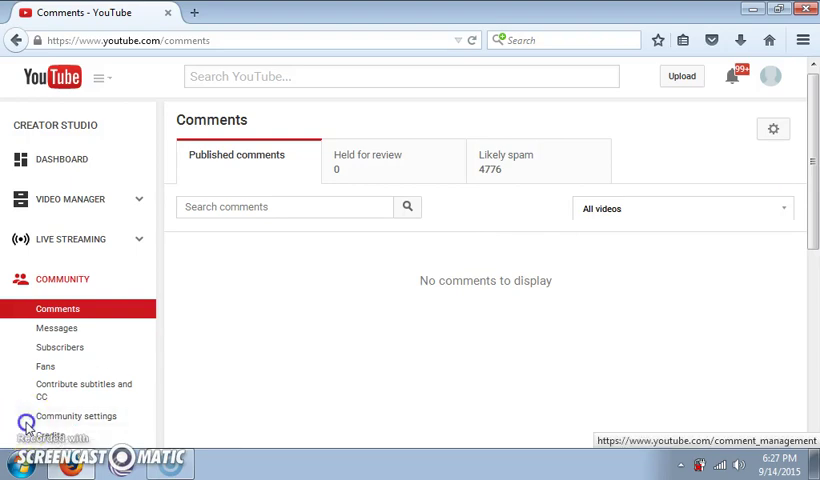